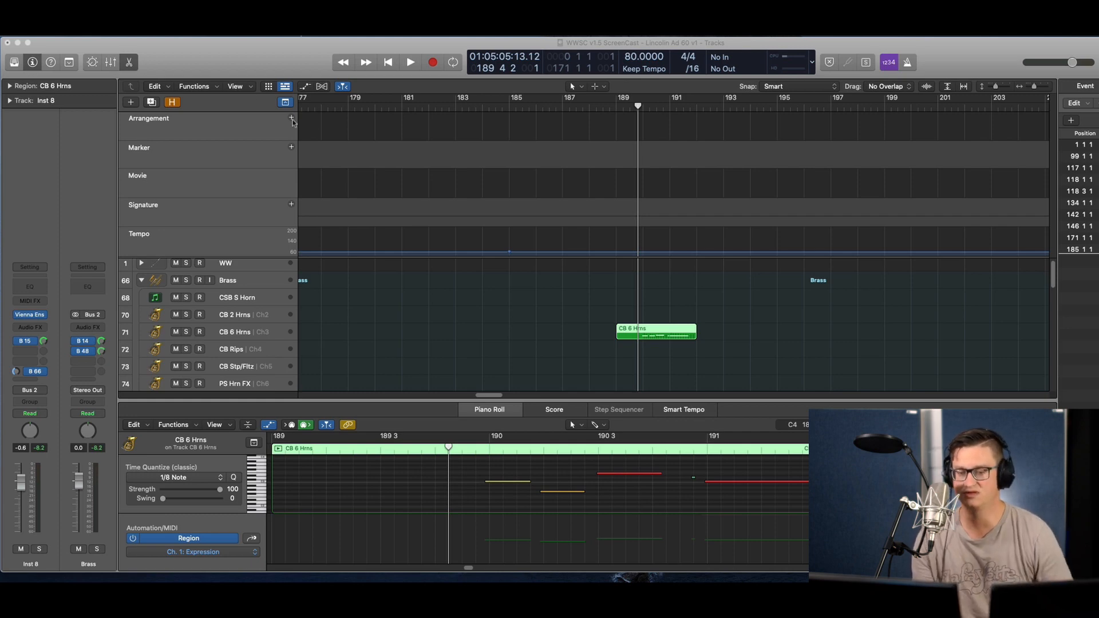
# Select the CB 6 Hrns track, show its automation, inspect the available automation modes, and hide the automation again
pyautogui.click(337, 332)
pyautogui.scroll(5, 341, 333)
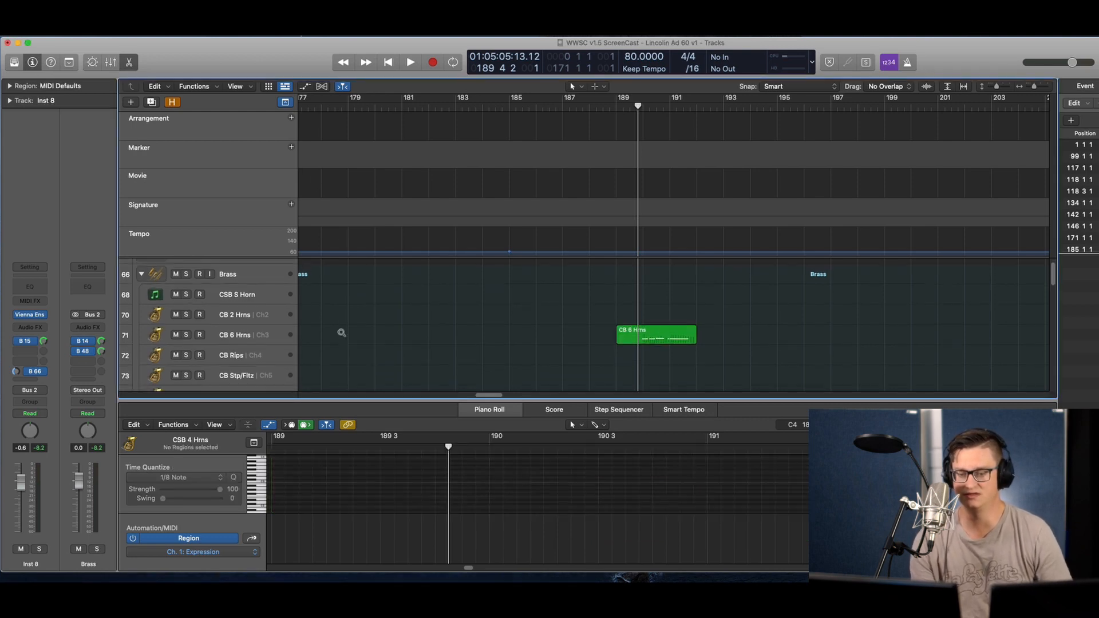
pyautogui.scroll(4, 342, 333)
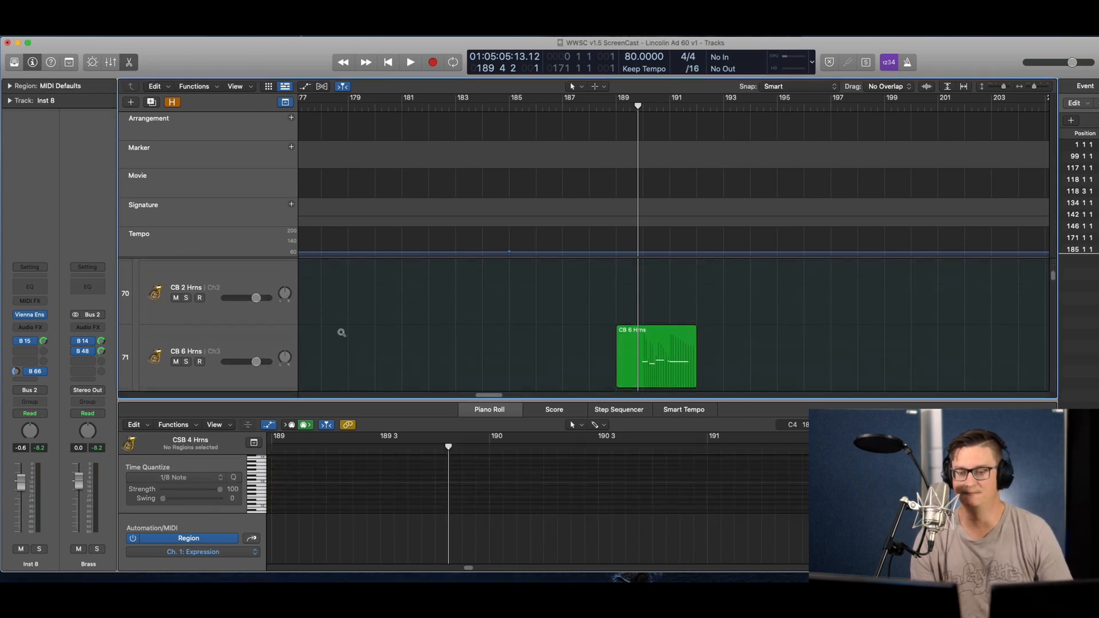
pyautogui.scroll(-6, 342, 332)
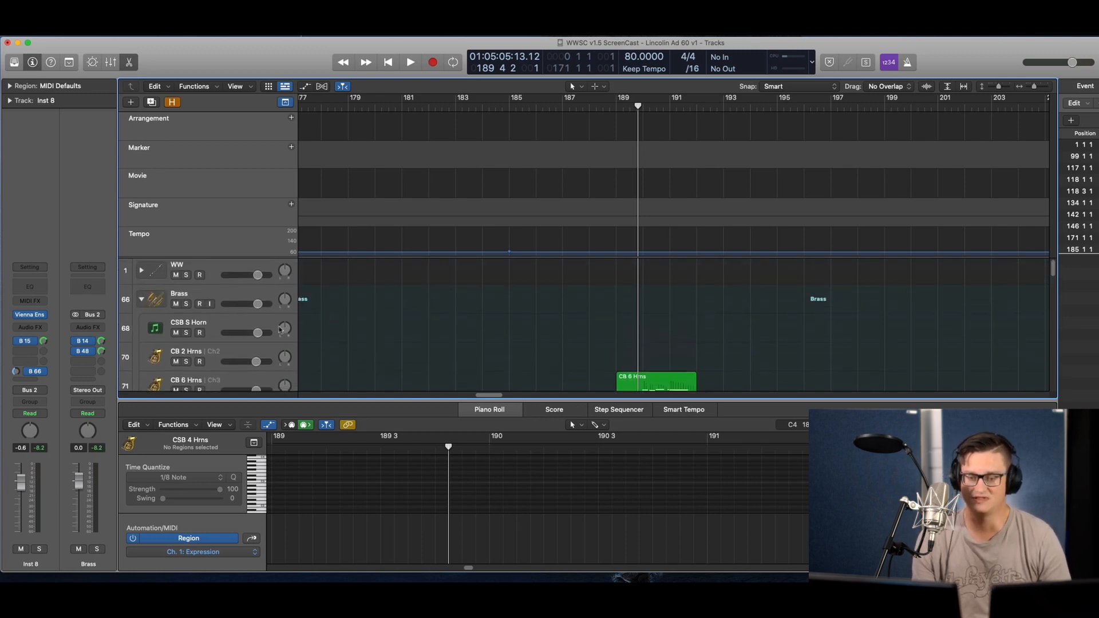
pyautogui.scroll(-2, 281, 330)
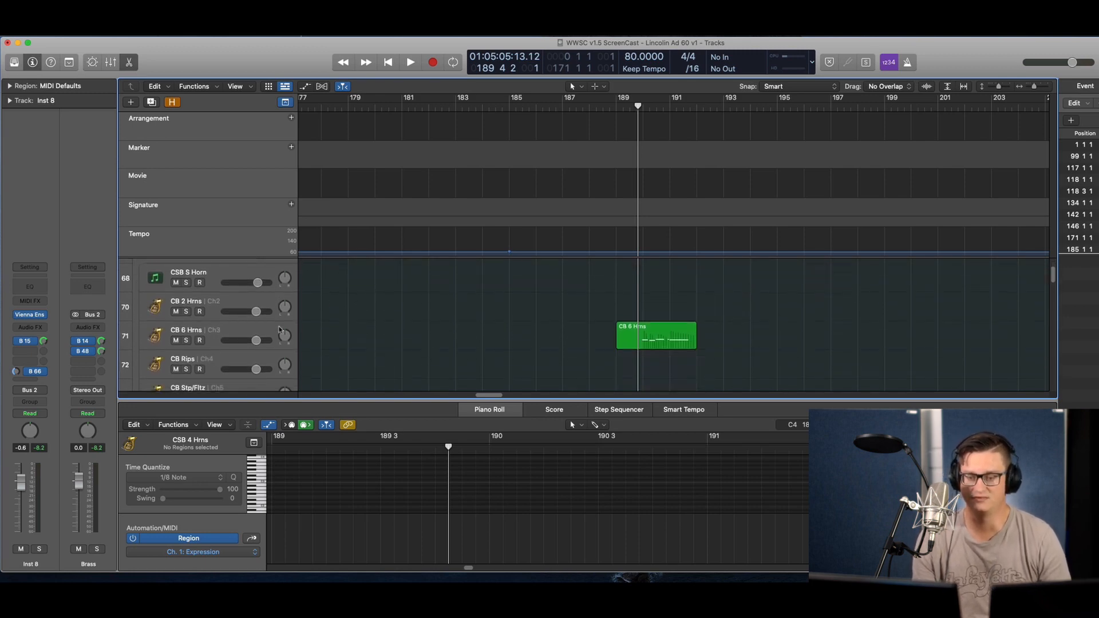
pyautogui.click(225, 328)
pyautogui.press('a')
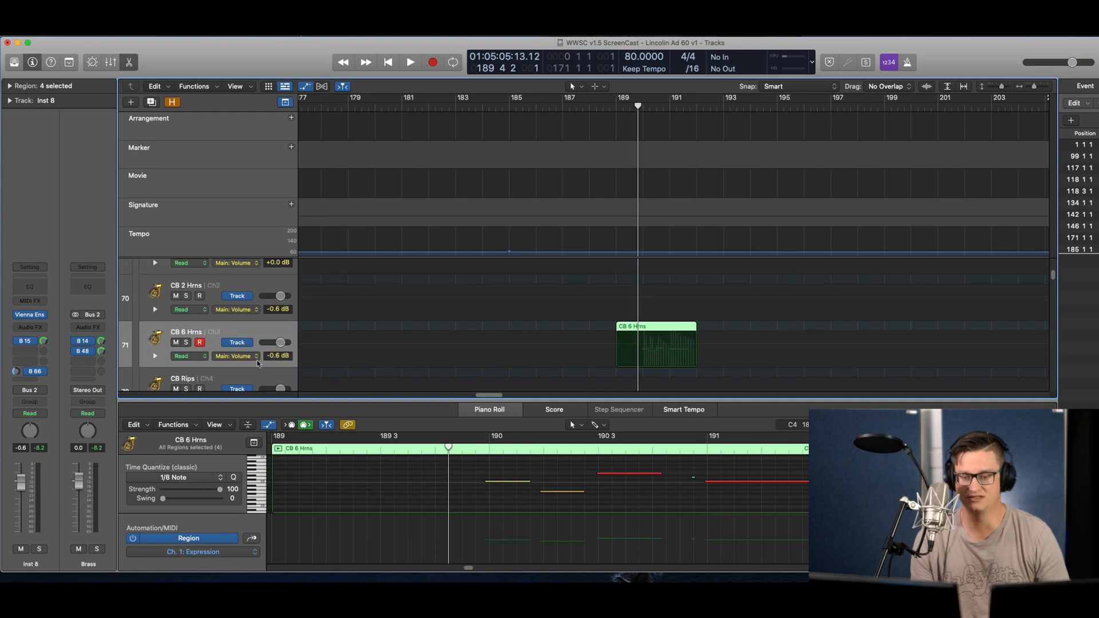
pyautogui.click(207, 359)
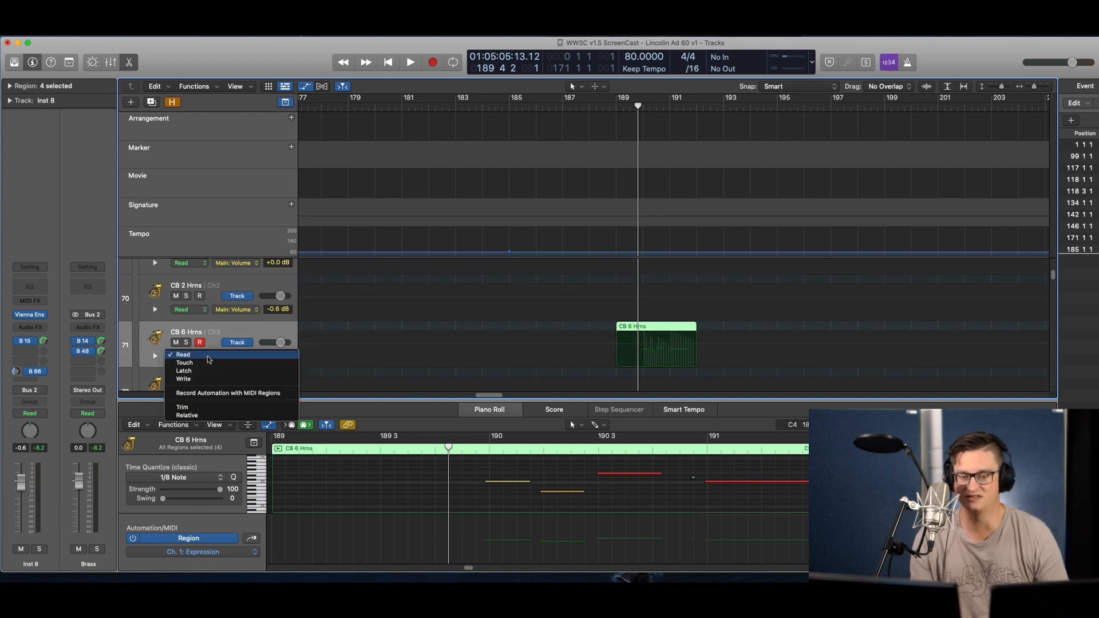
pyautogui.click(246, 306)
pyautogui.press('a')
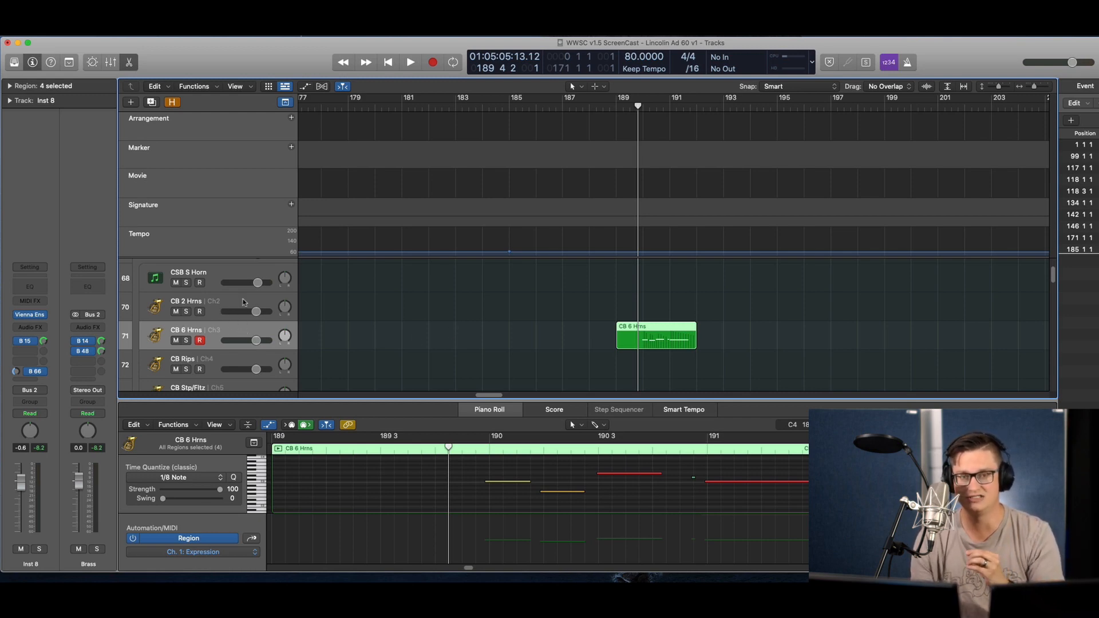
pyautogui.scroll(-3, 224, 321)
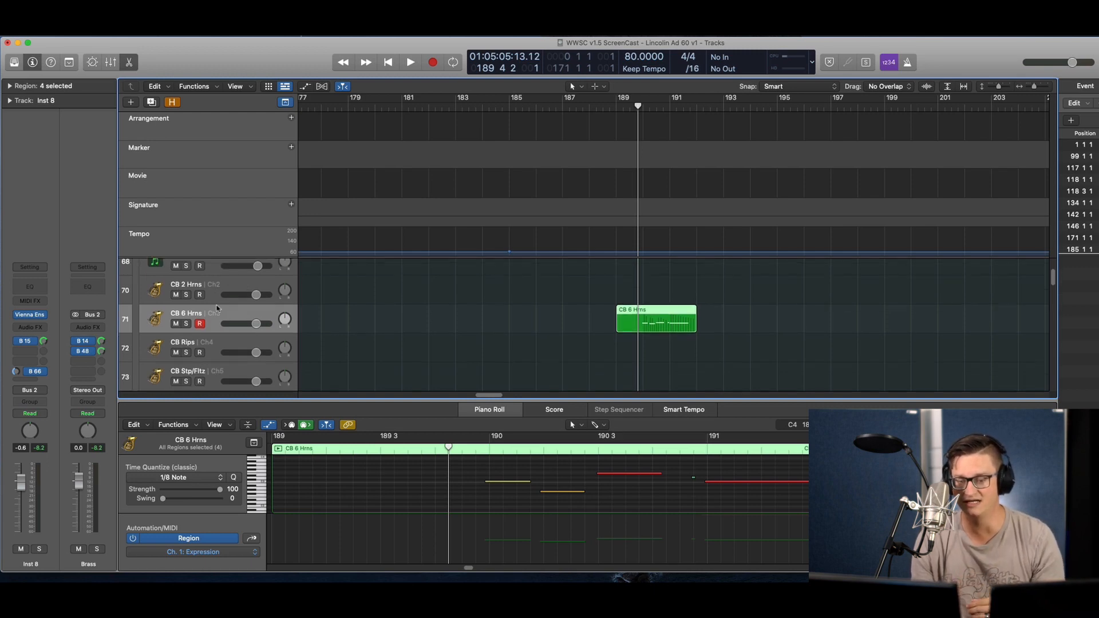
pyautogui.scroll(-5, 224, 321)
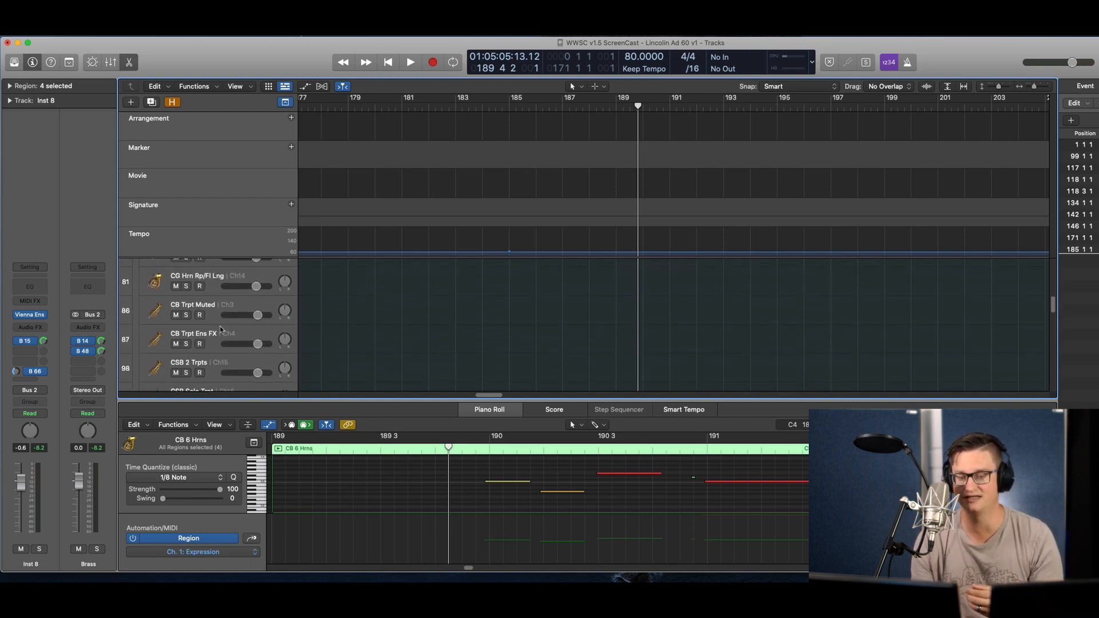
pyautogui.scroll(8, 222, 330)
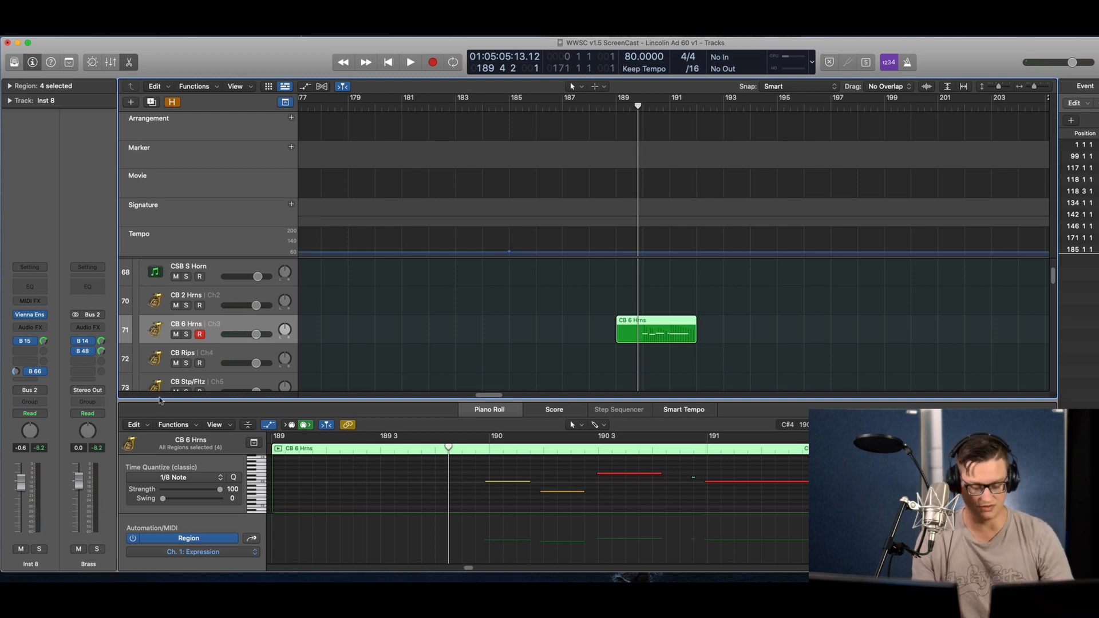
# Search the key commands for "capture" to look up the capture-as-recording shortcut, and close the key commands window
pyautogui.hotkey('alt', 'k')
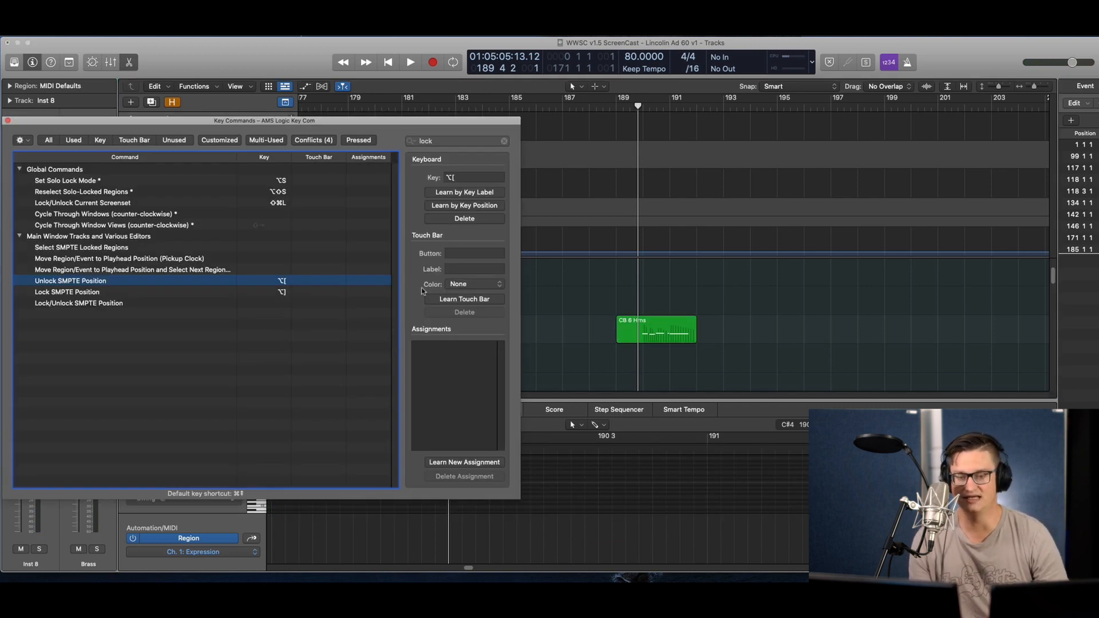
pyautogui.click(504, 141)
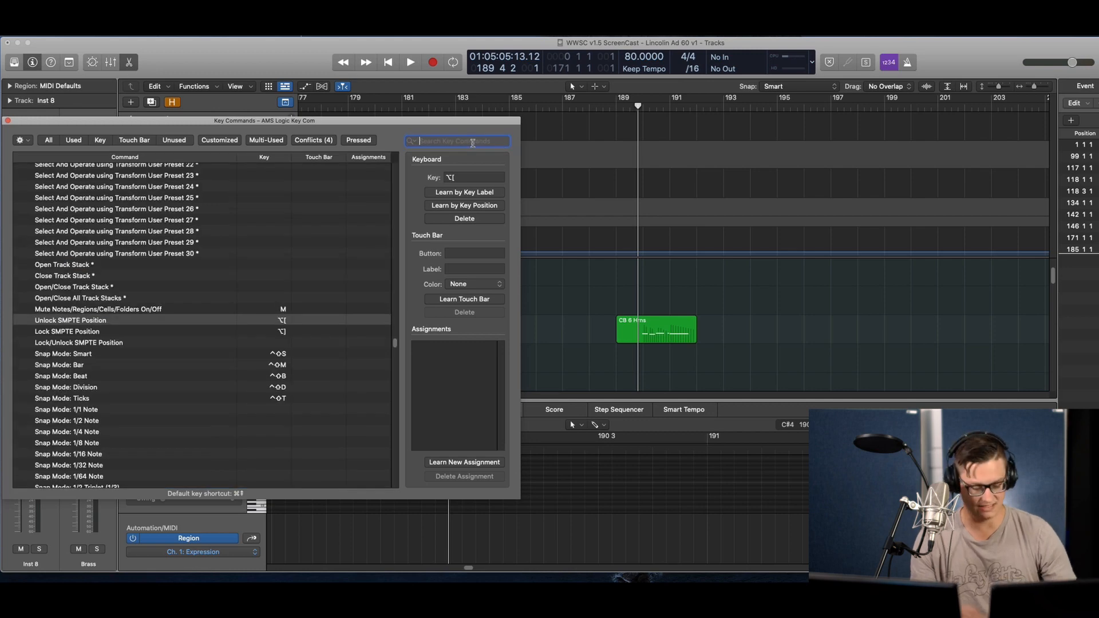
pyautogui.write('capture')
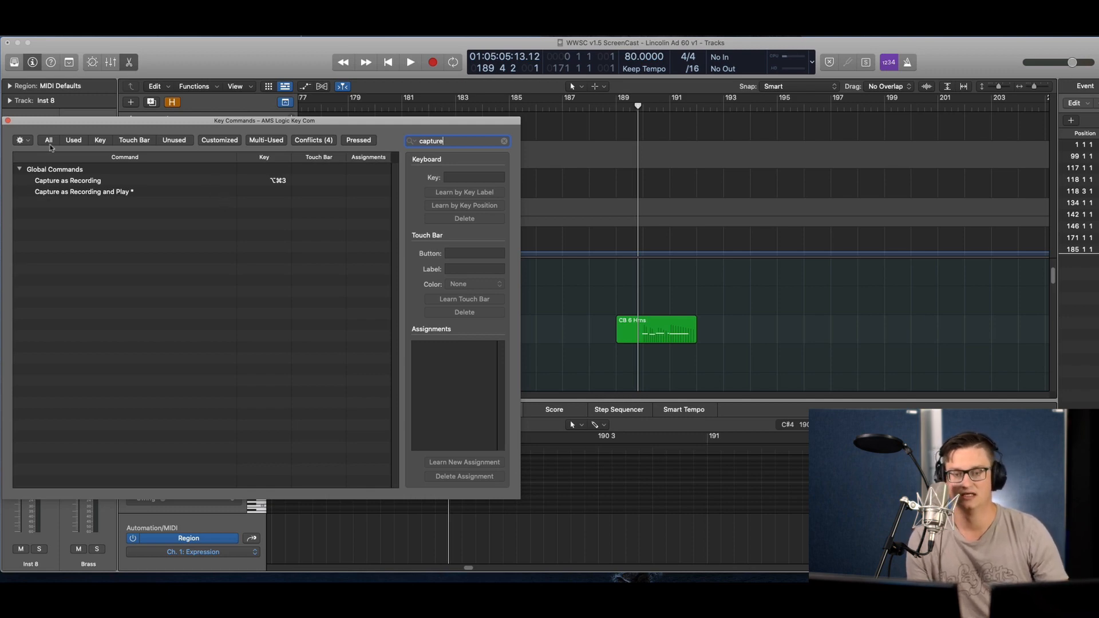
pyautogui.click(7, 120)
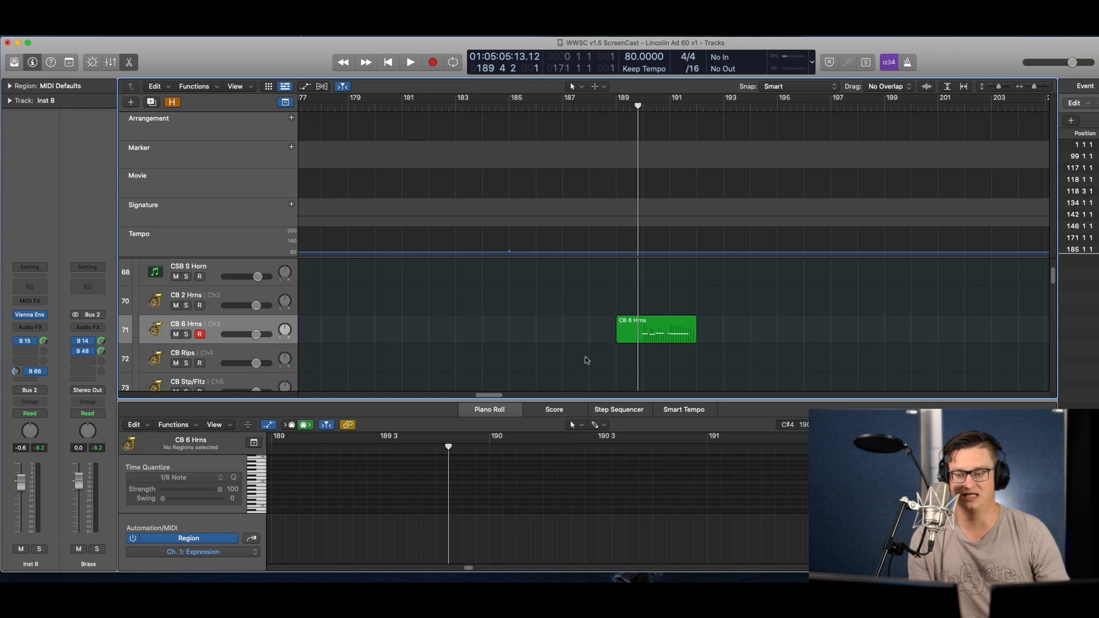
# Play from bar 187 while performing a few notes on CB 6 Hrns, and capture the performance as a new region
pyautogui.click(562, 108)
pyautogui.press('space')
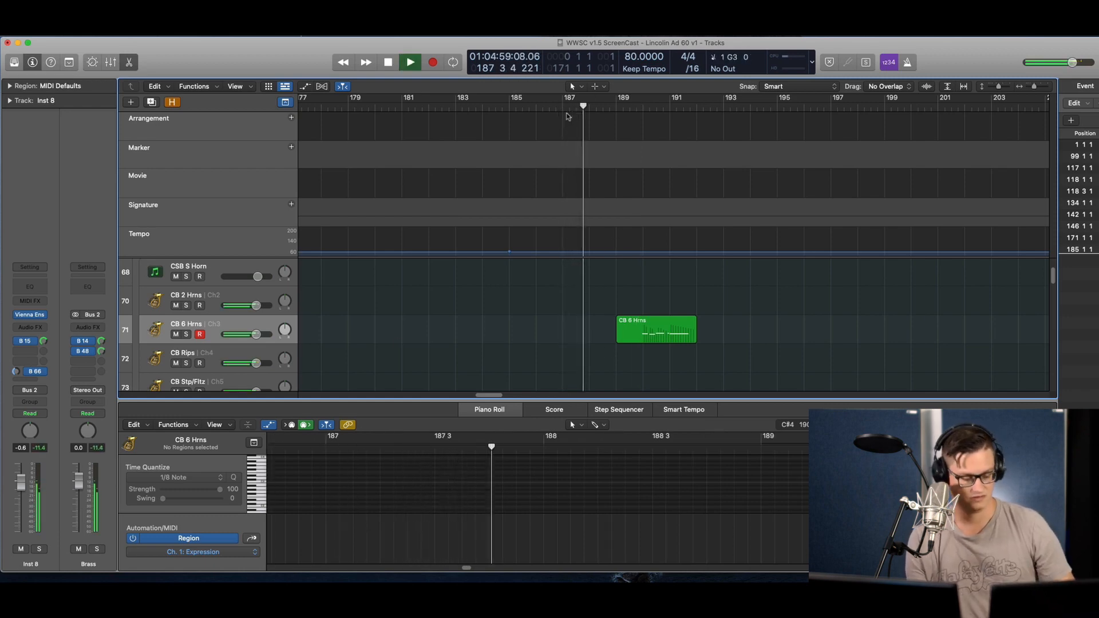
pyautogui.hotkey('shift', 'r')
pyautogui.press('space')
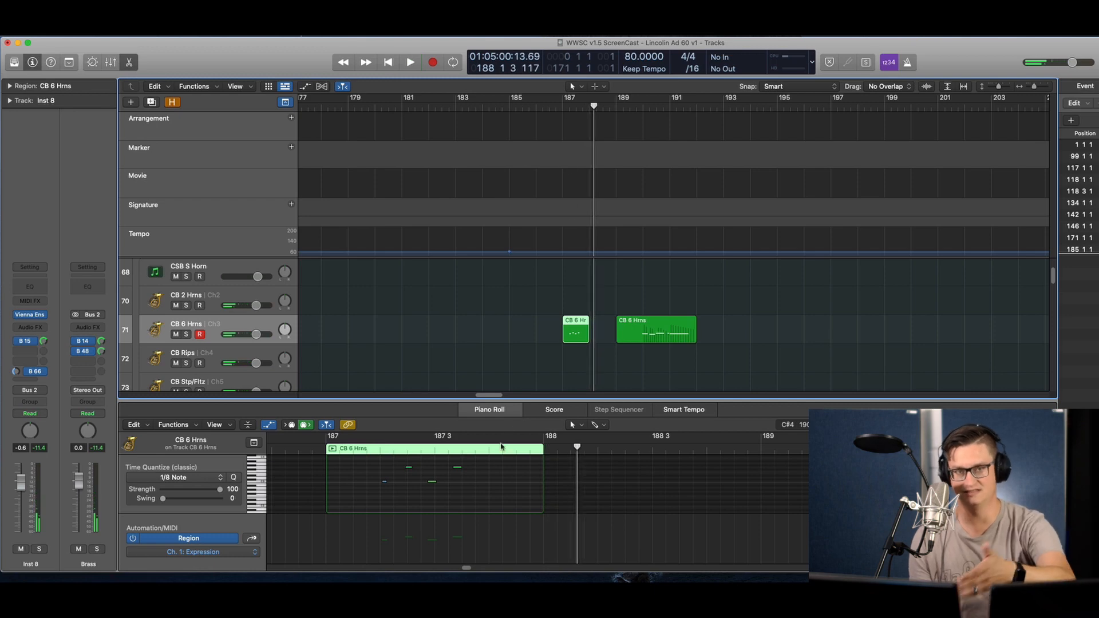
pyautogui.click(351, 448)
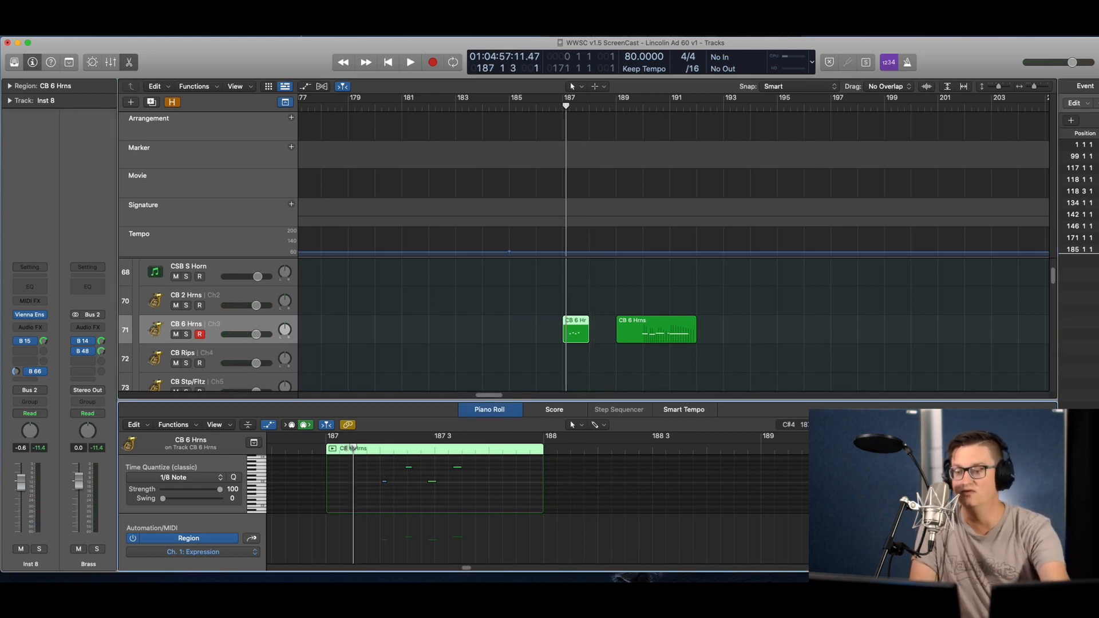
# Play through the CB 6 Hrns region that starts at bar 189 and return the playhead to its beginning
pyautogui.click(656, 329)
pyautogui.click(617, 107)
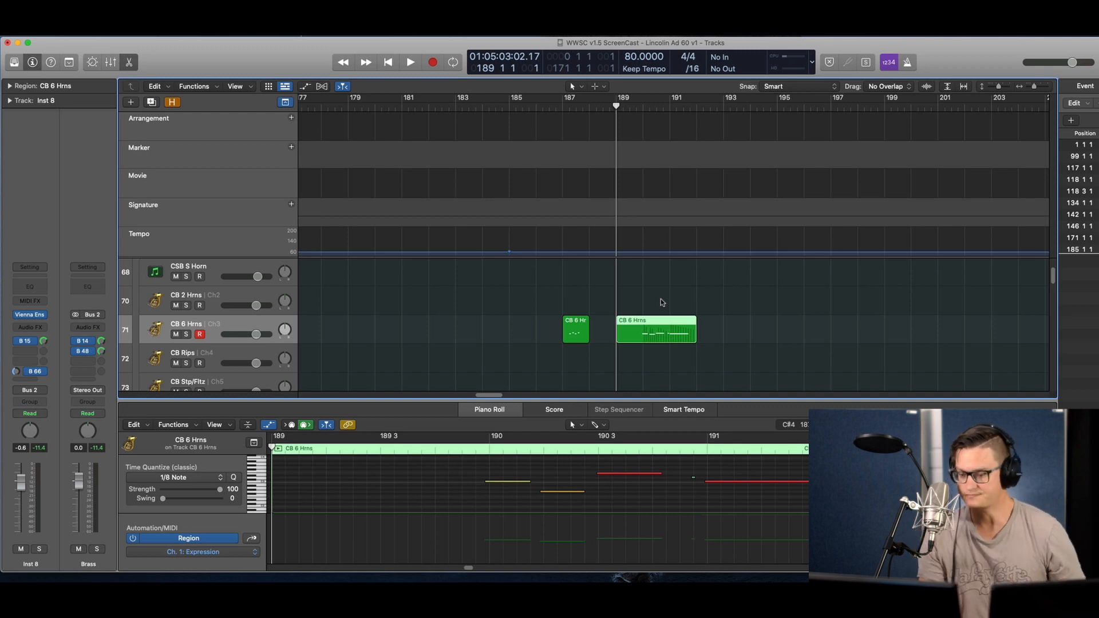
pyautogui.press('space')
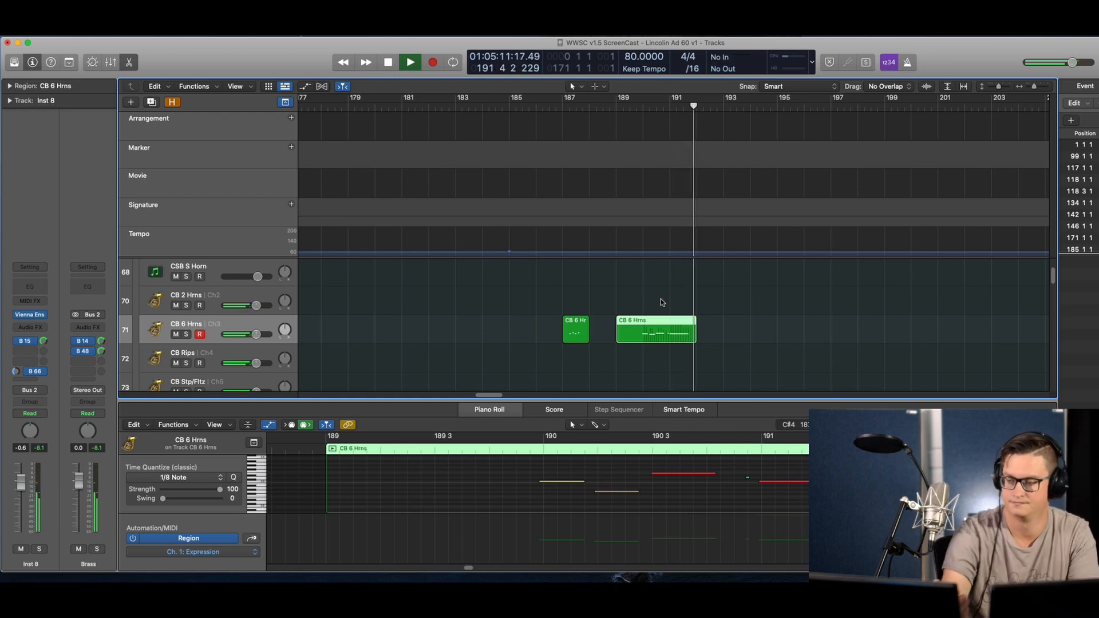
pyautogui.press('space')
pyautogui.press(',')
pyautogui.press(',')
pyautogui.press(',')
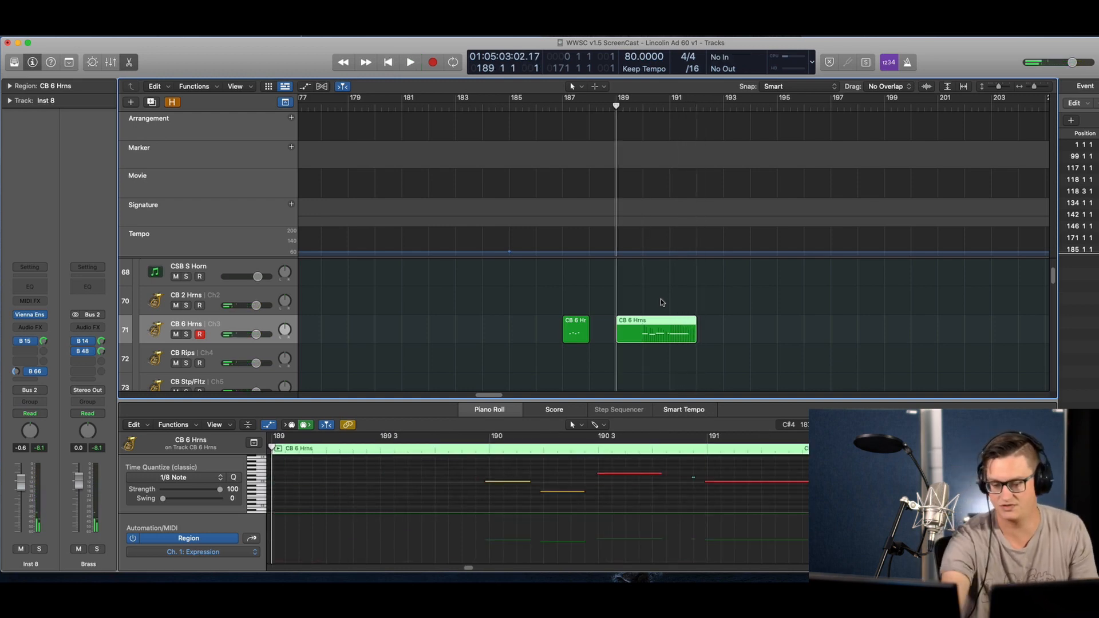
# Play from bar 189 while performing Ch. 1 Expression movements, and capture the controller curve in the selected CB 6 Hrns region
pyautogui.press('space')
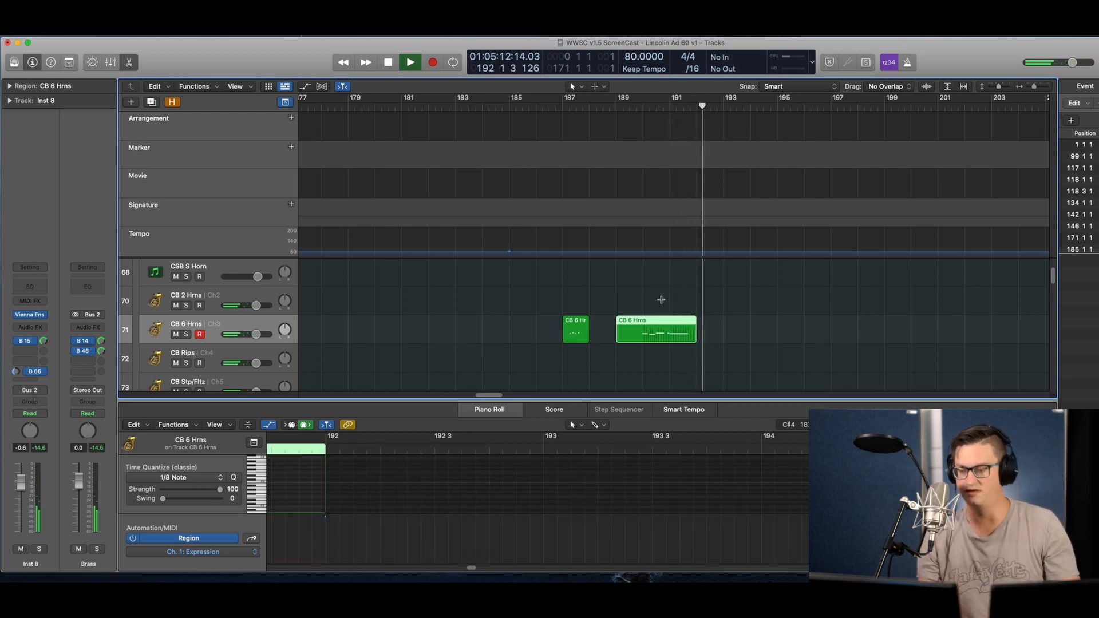
pyautogui.press('space')
pyautogui.click(654, 310)
pyautogui.click(657, 327)
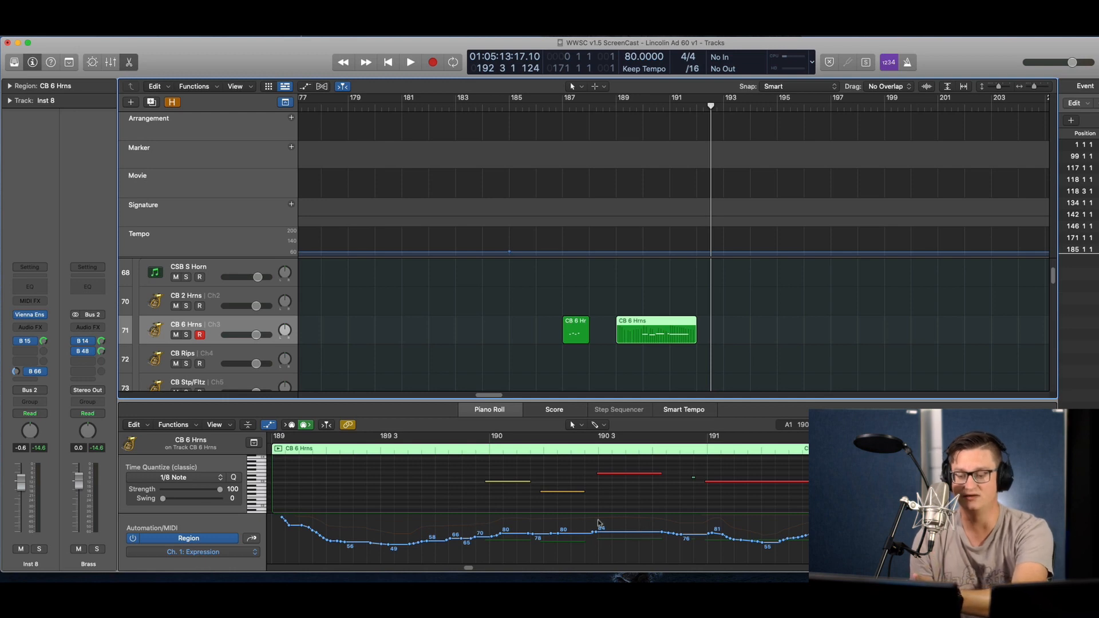
# Try to overdub rapid expression swings around bar 190 during playback, and undo that pass
pyautogui.click(452, 451)
pyautogui.press('space')
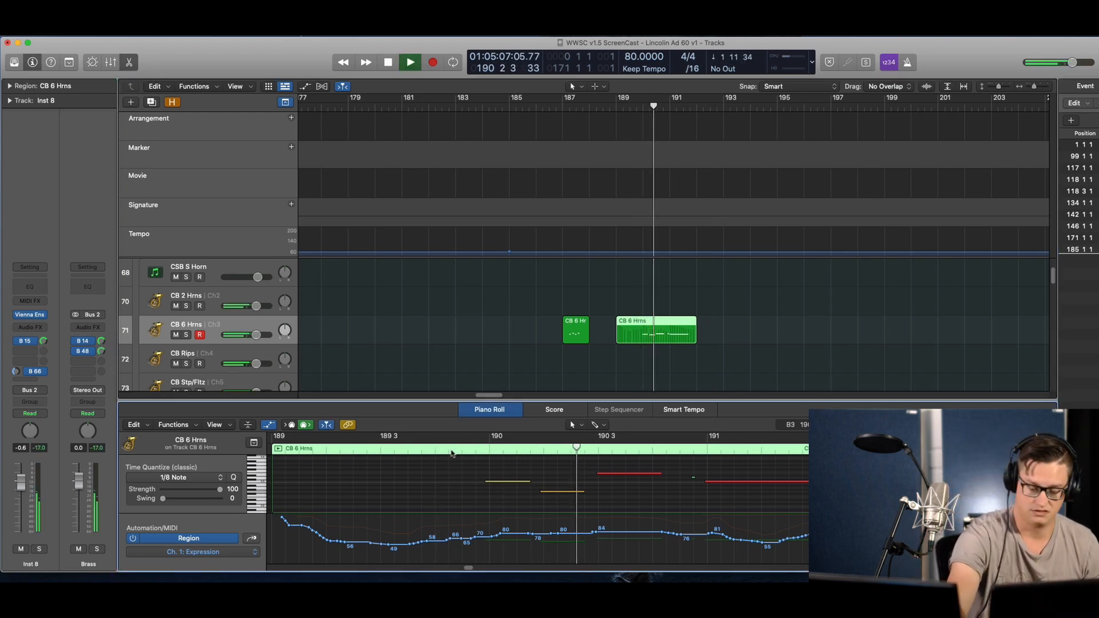
pyautogui.press('space')
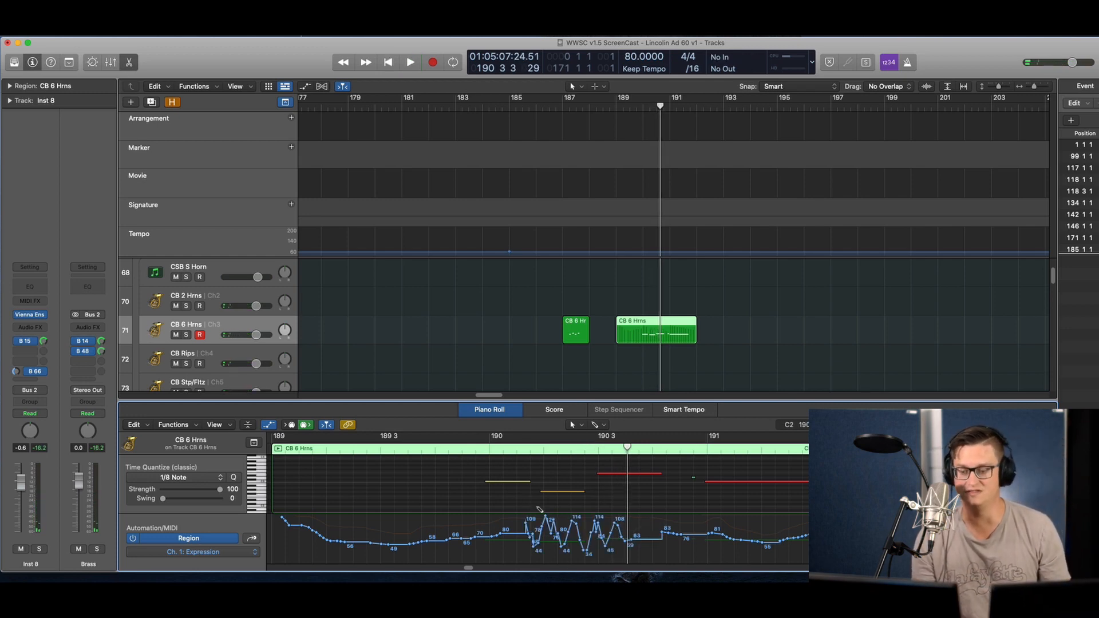
pyautogui.press('super+z')
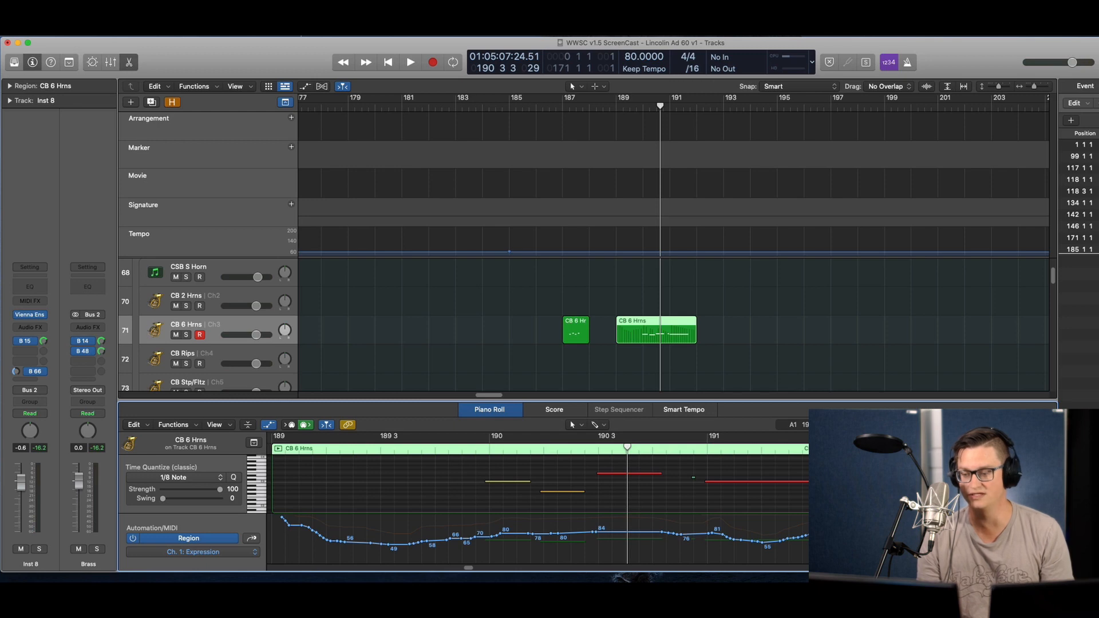
# Adjust the expression curve past bar 191 in the CB 6 Hrns region
pyautogui.moveTo(849, 525); pyautogui.dragTo(883, 526)
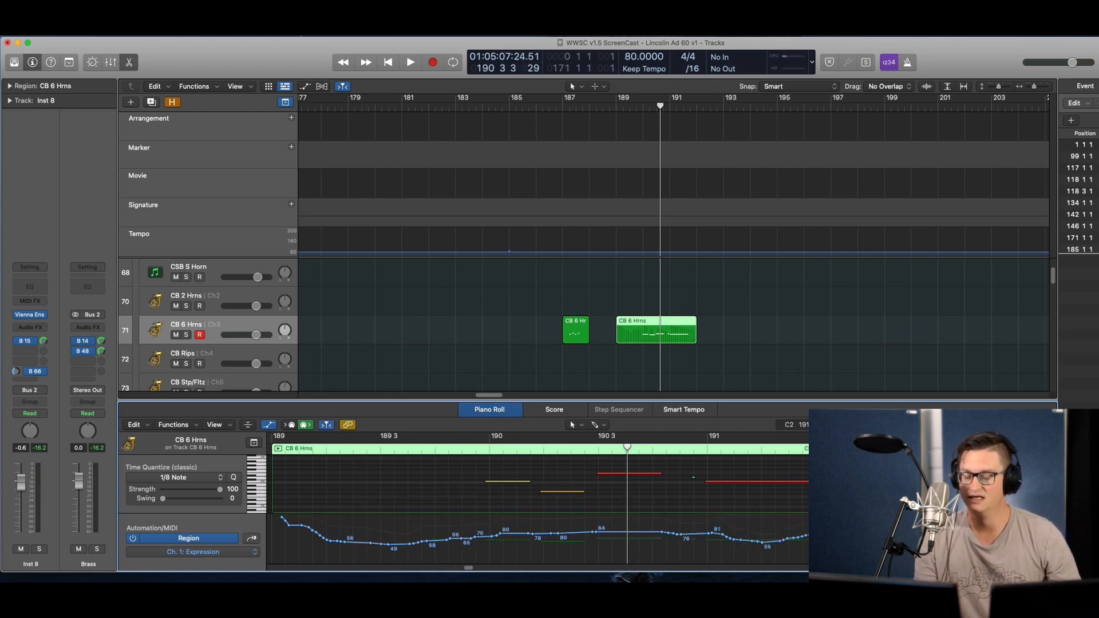